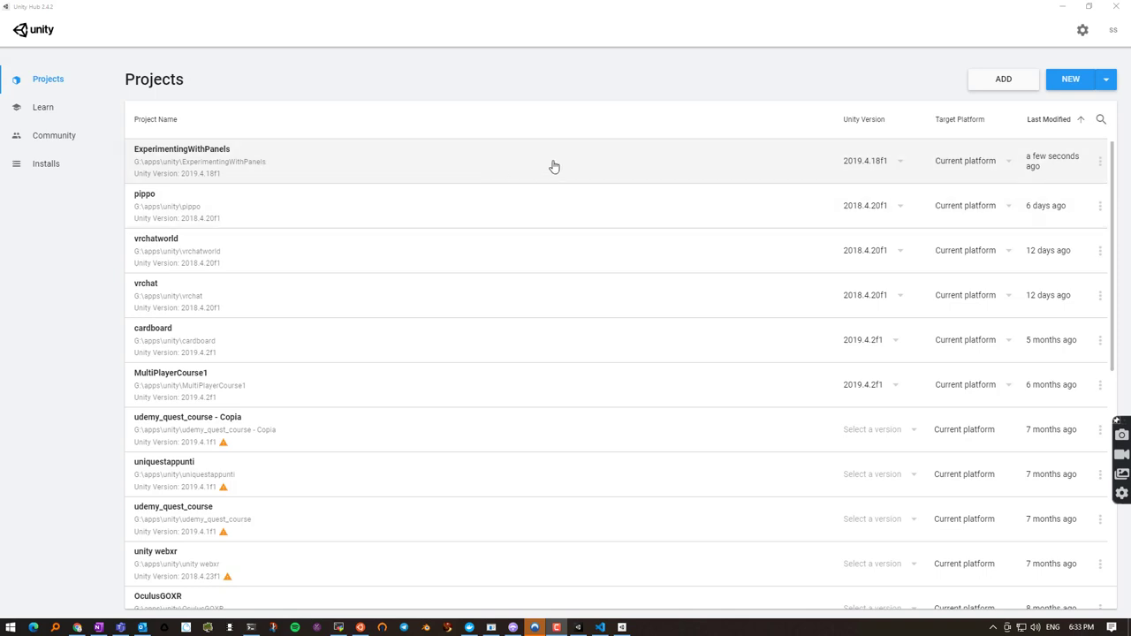
Step: List Unity Hub's installed editors and check the 2019.4.18f1 install location
left_click(51, 167)
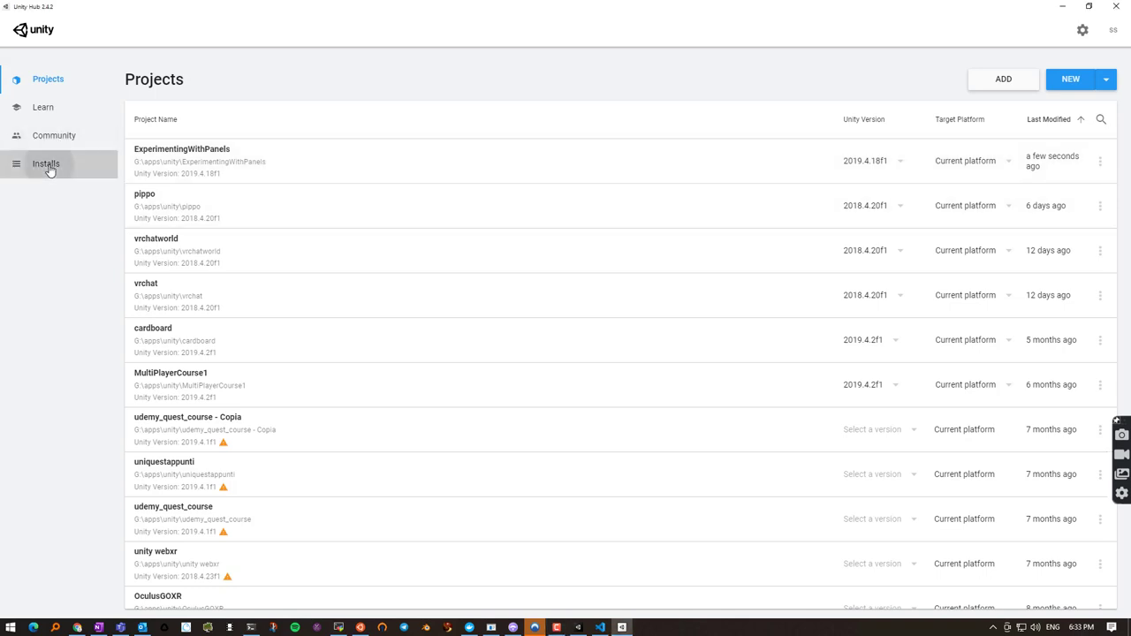
mouse_move(303, 155)
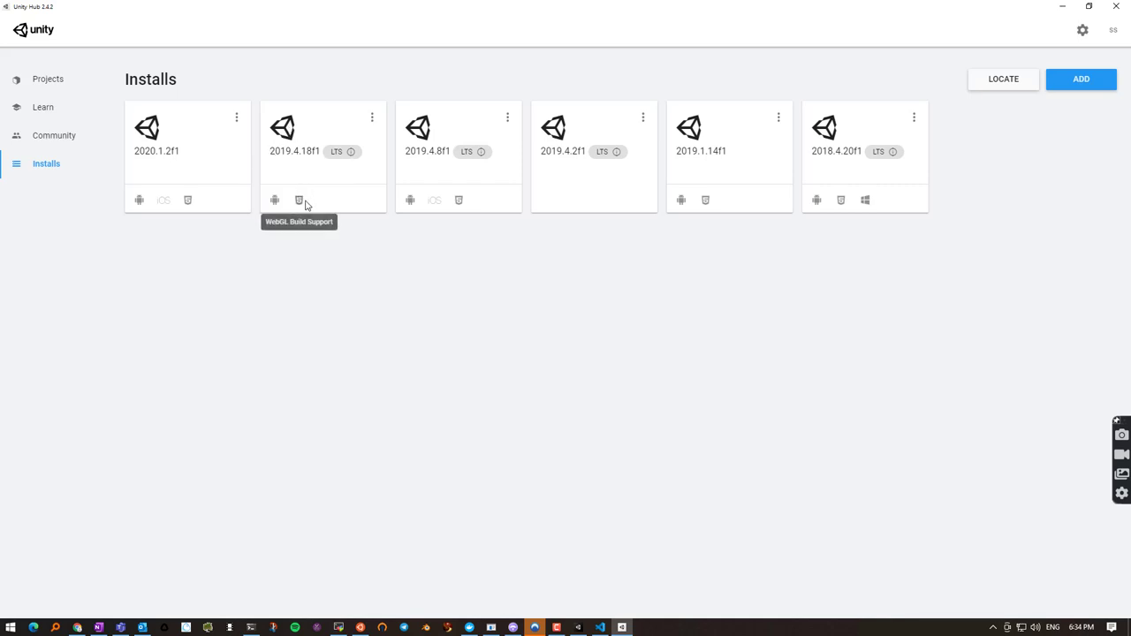
Step: Dismiss VS Code's About box showing version 1.52.1 and switch to Chrome
left_click(601, 627)
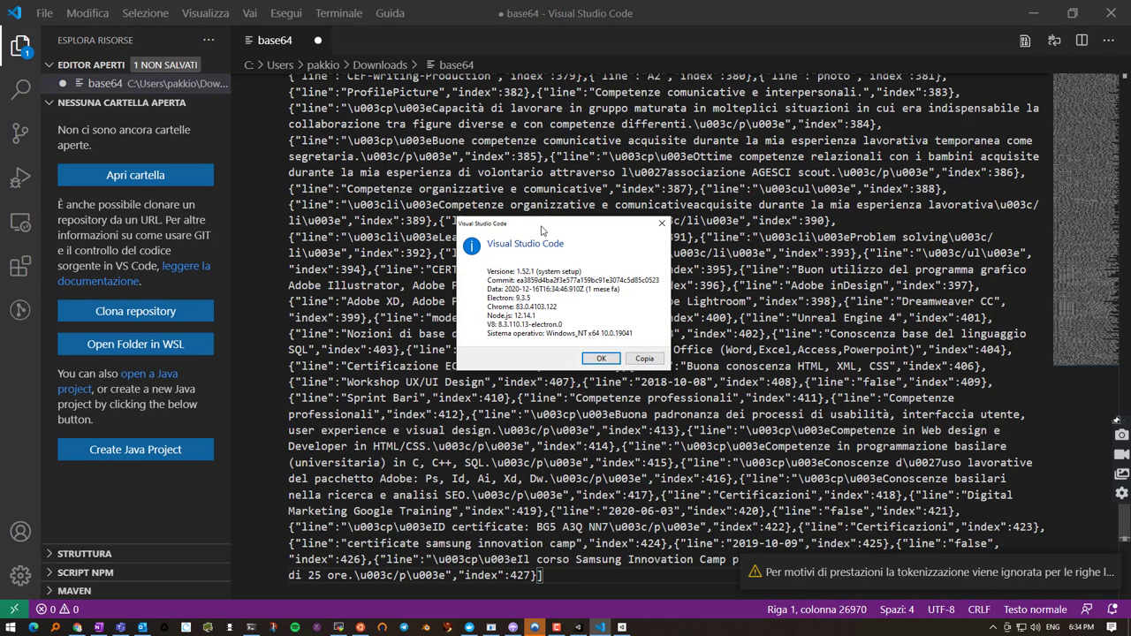
left_click_drag(542, 230, 459, 195)
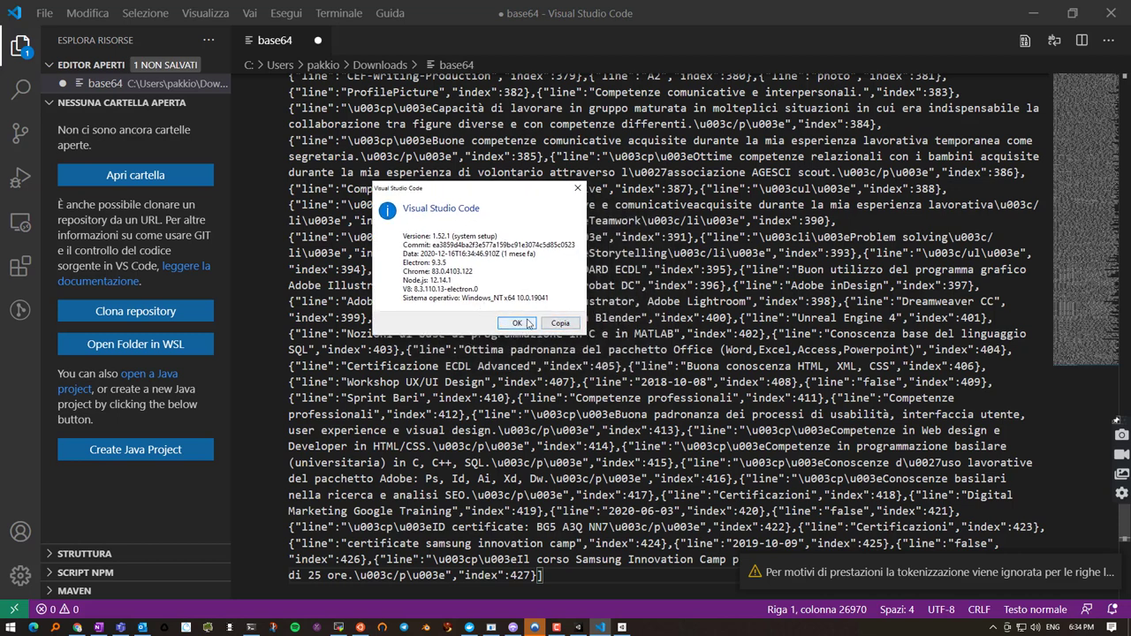
left_click(578, 188)
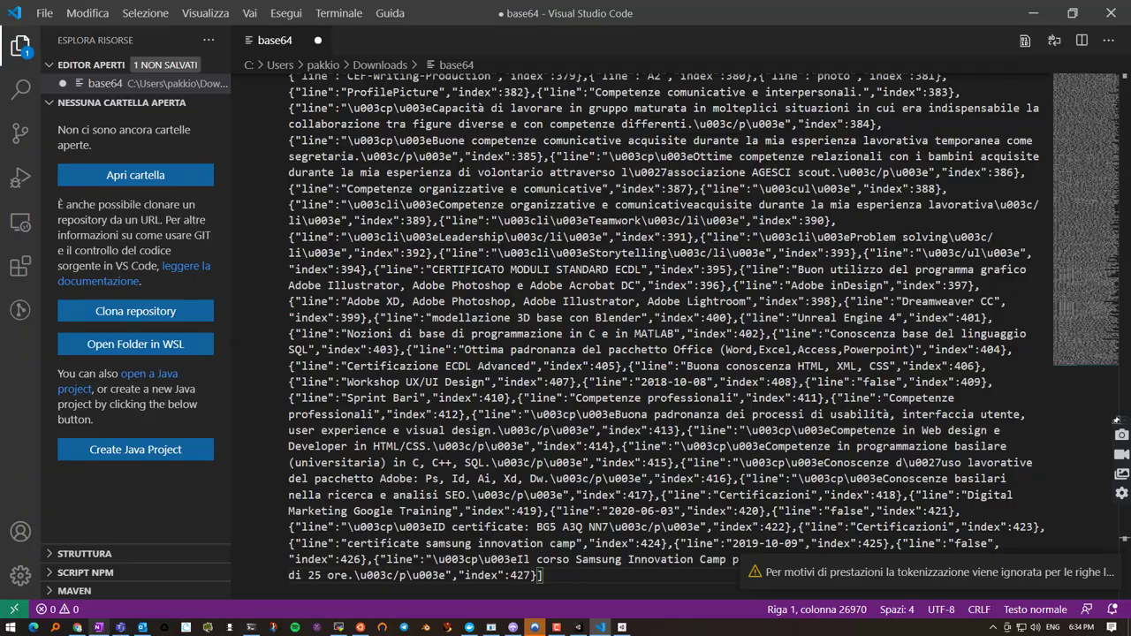
left_click(77, 628)
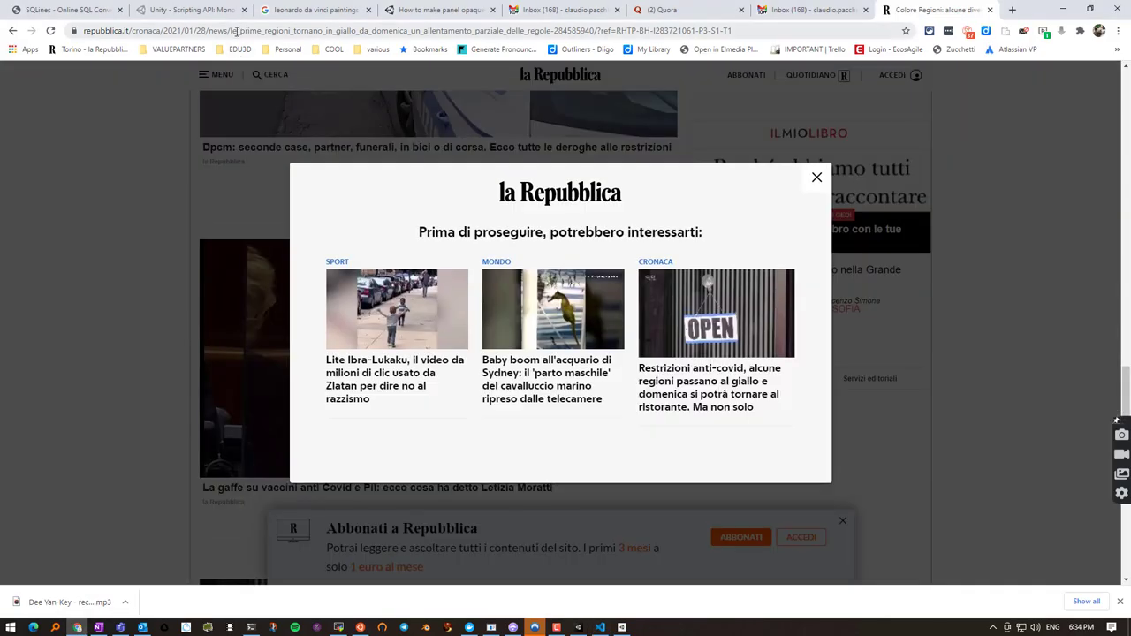
Step: Search Google for 'visual studio code' and open the code.visualstudio.com download page
left_click(236, 35)
type("vi")
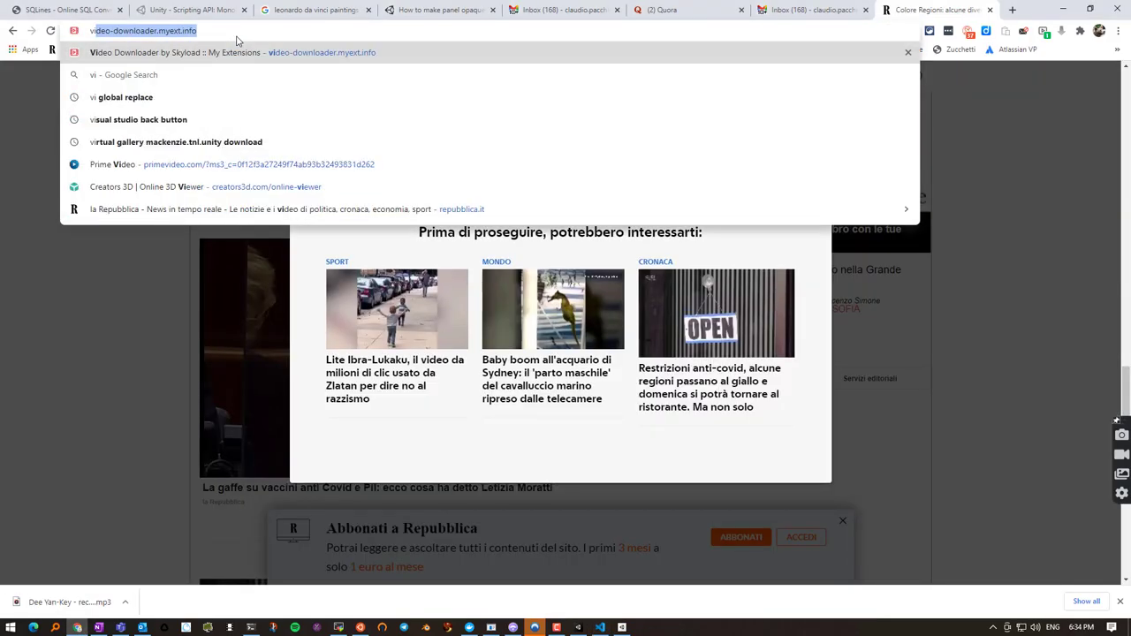
type("sual st")
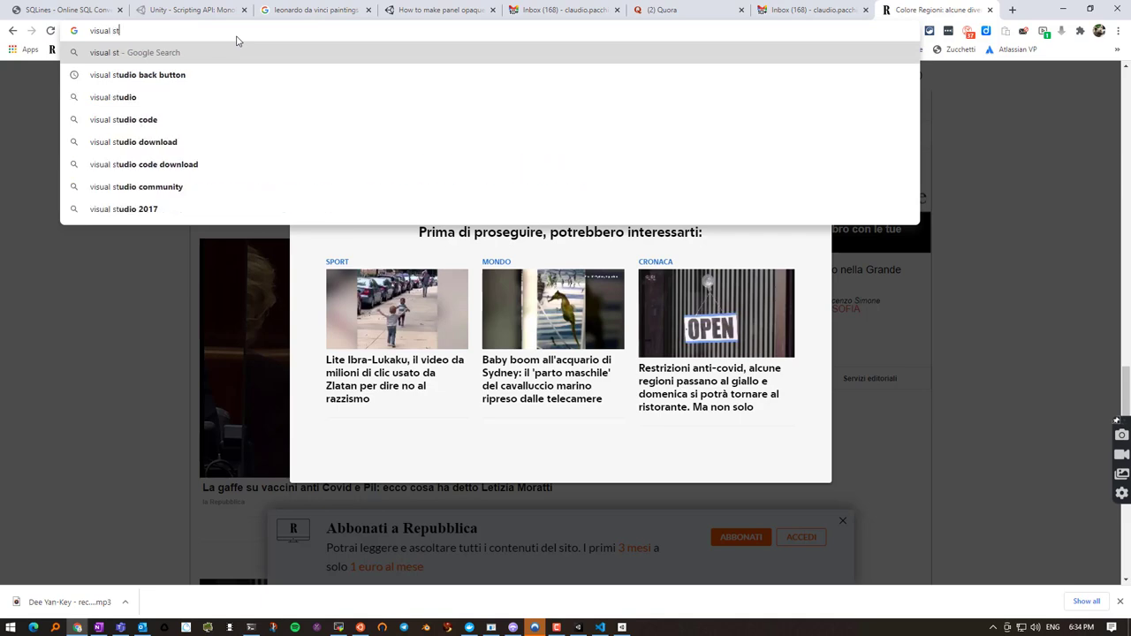
type("udio code")
key("Return")
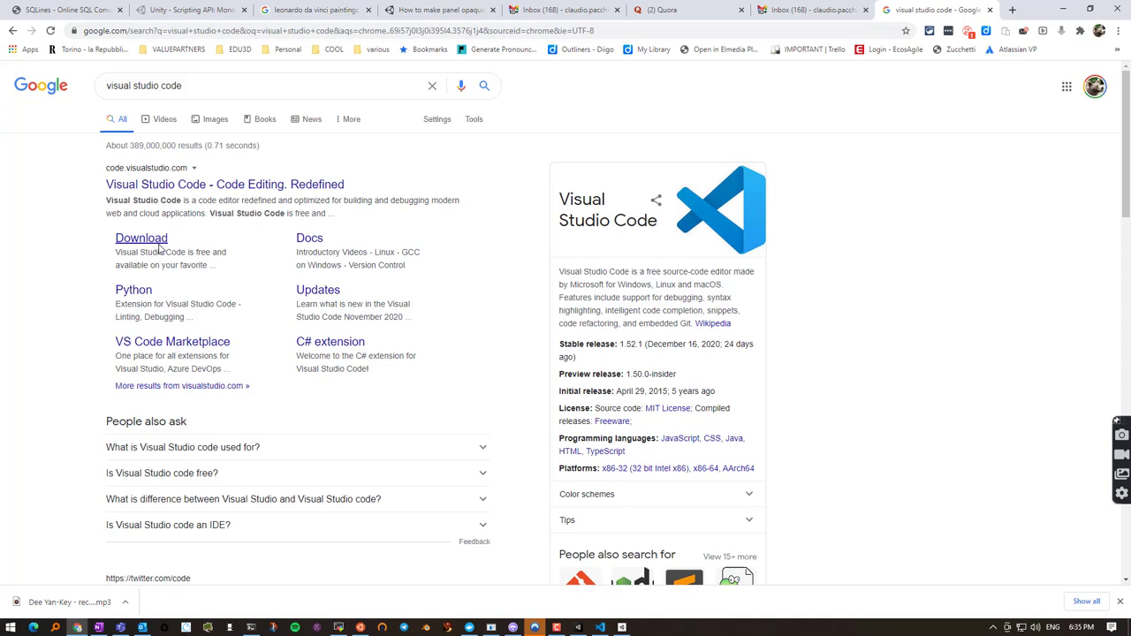
left_click(140, 241)
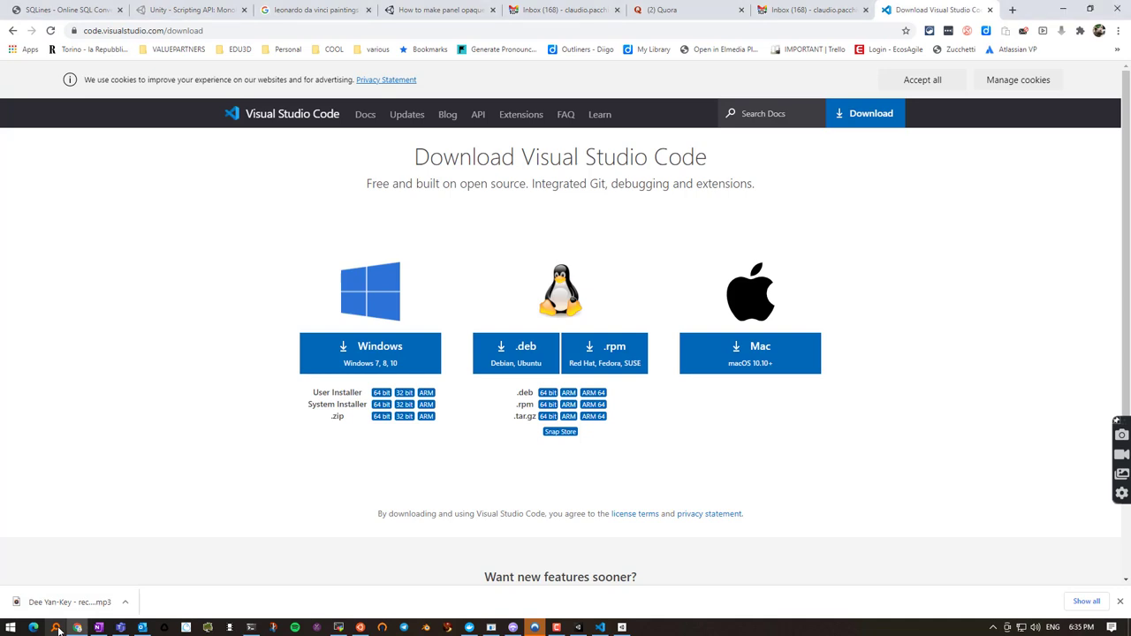
Step: Find Code.exe in Everything under G:\Program Files\Microsoft VS Code, then return to Unity Hub
left_click(57, 629)
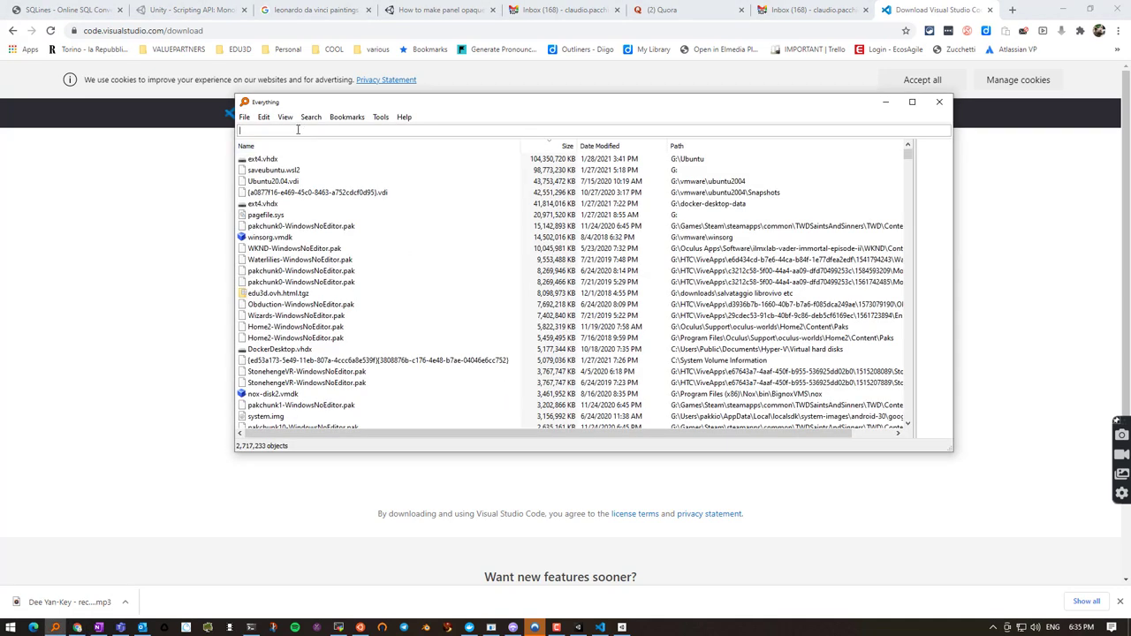
type("studio")
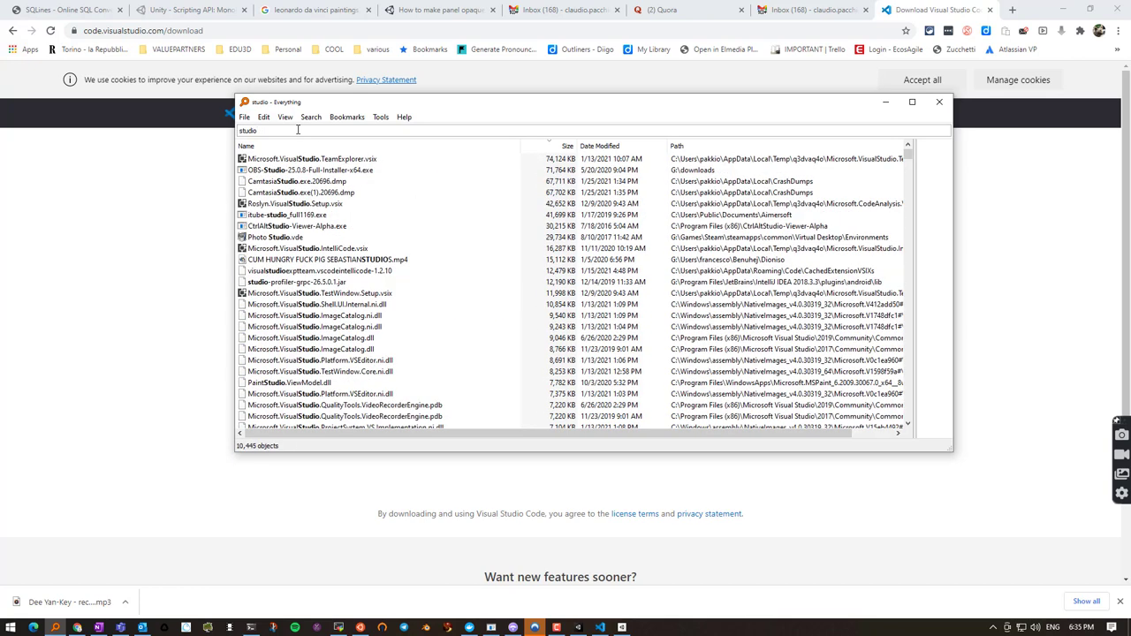
type(" code")
left_click(254, 130)
type("code.exe")
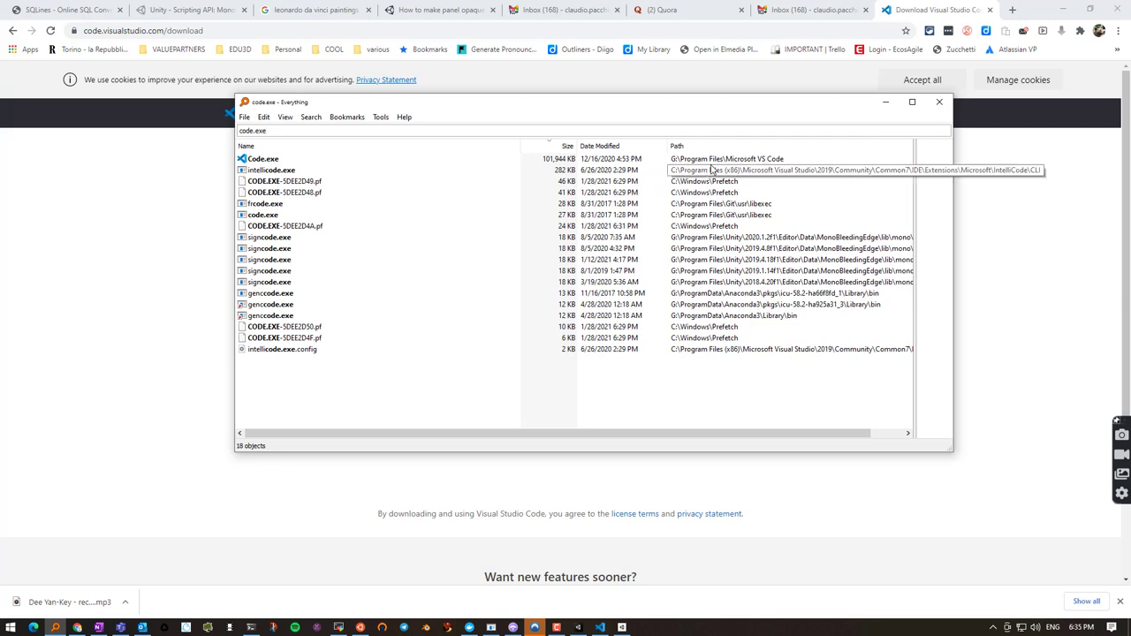
left_click(277, 160)
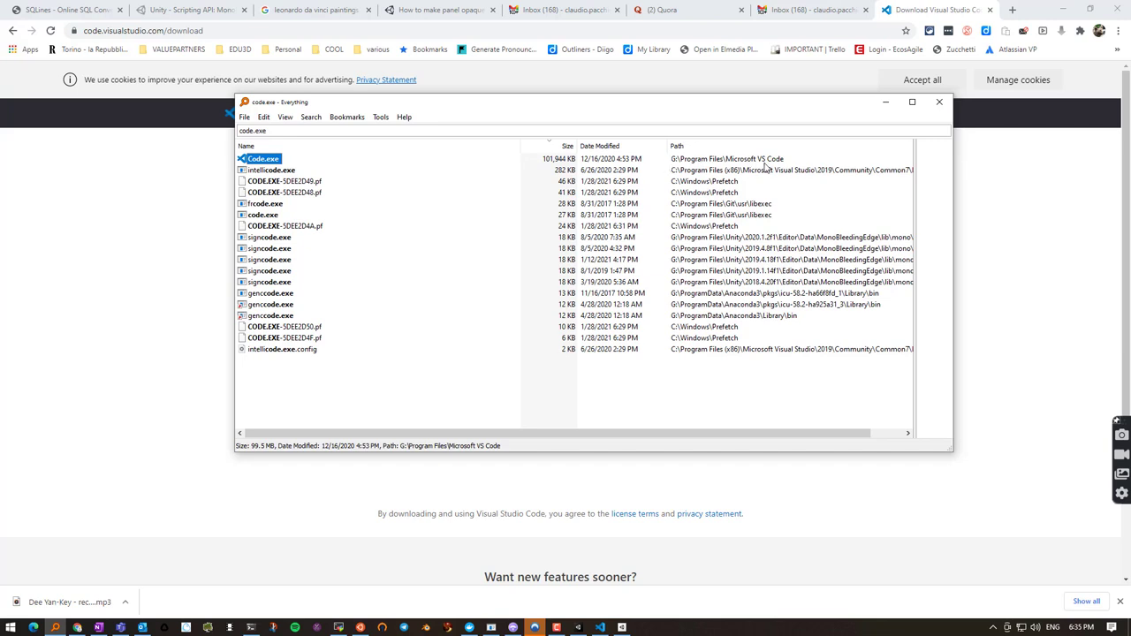
left_click_drag(715, 108, 592, 115)
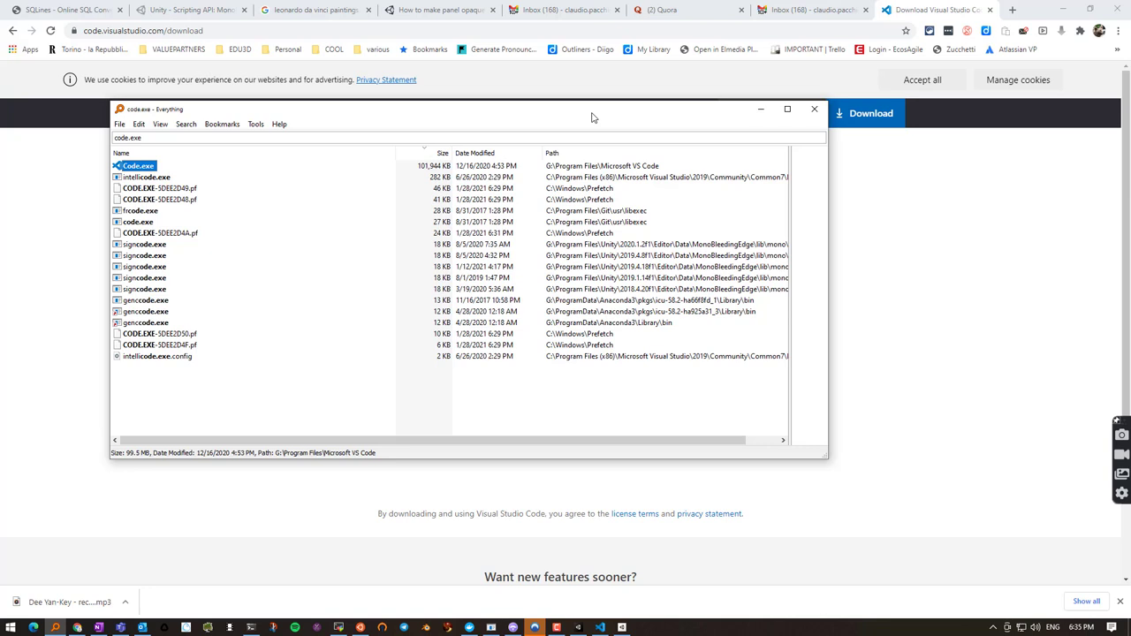
left_click(622, 628)
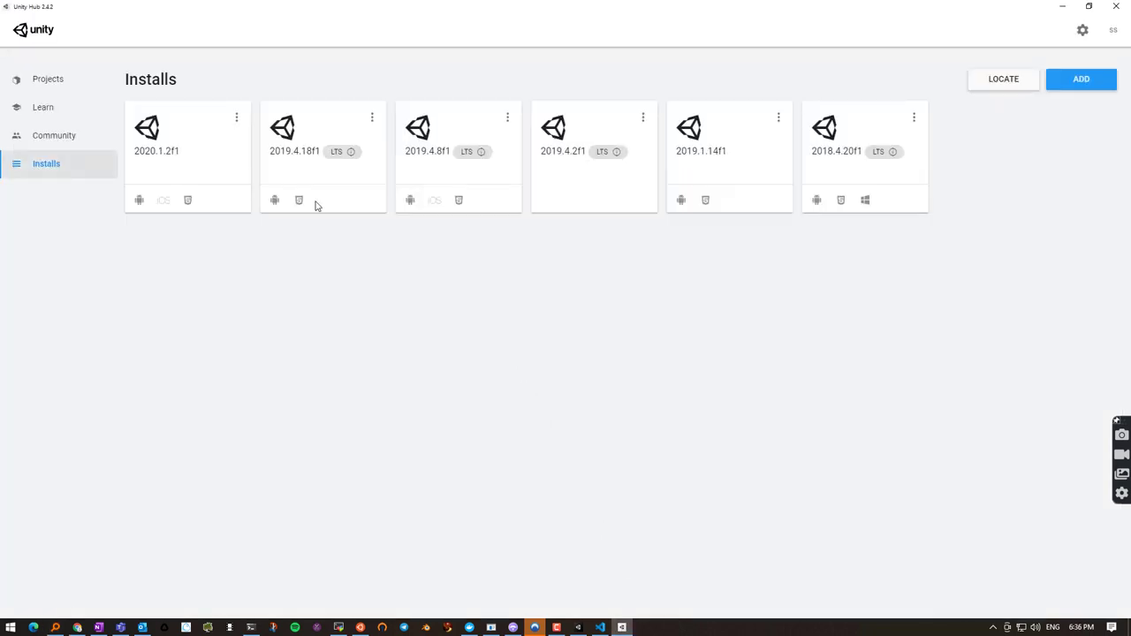
Step: Start a new Unity Hub project using editor version 2019.4.18f1
left_click(43, 81)
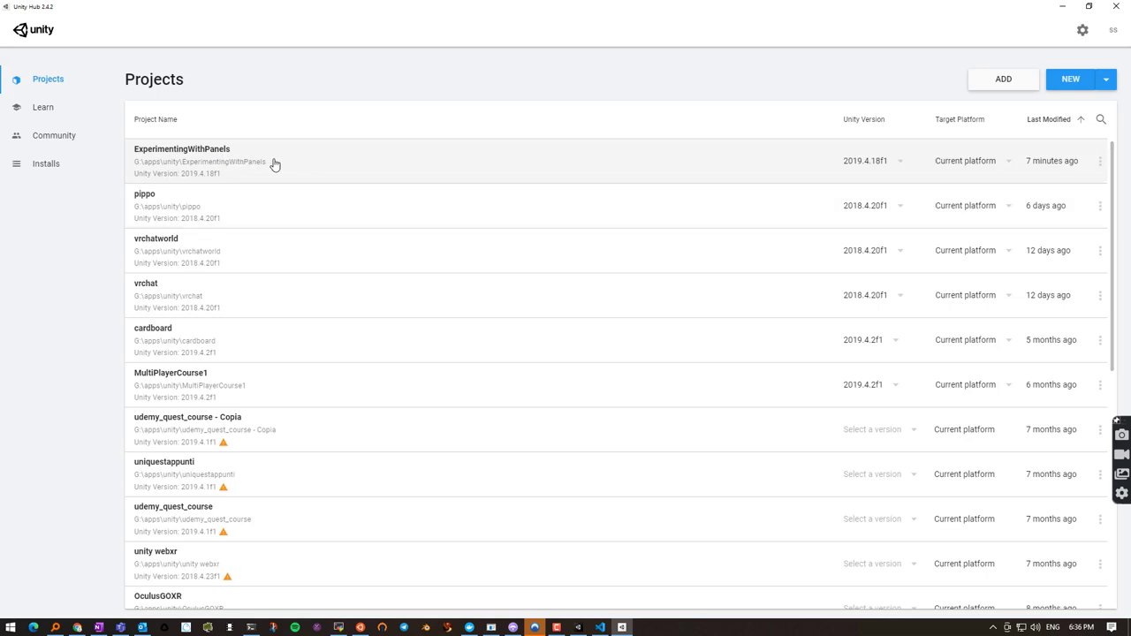
left_click(1106, 80)
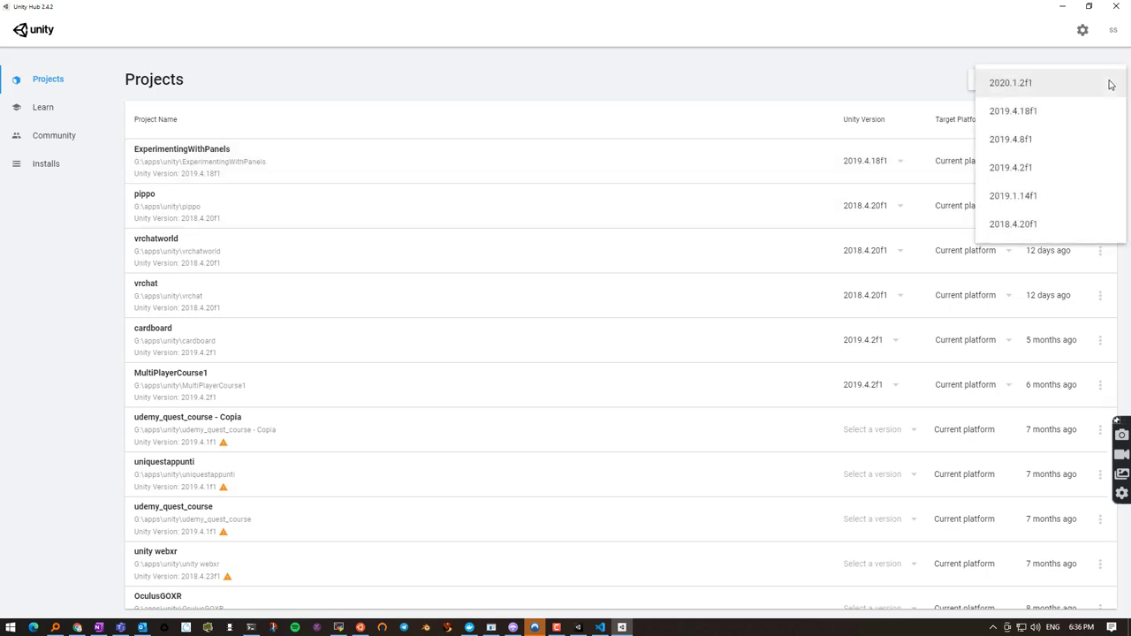
left_click(1027, 112)
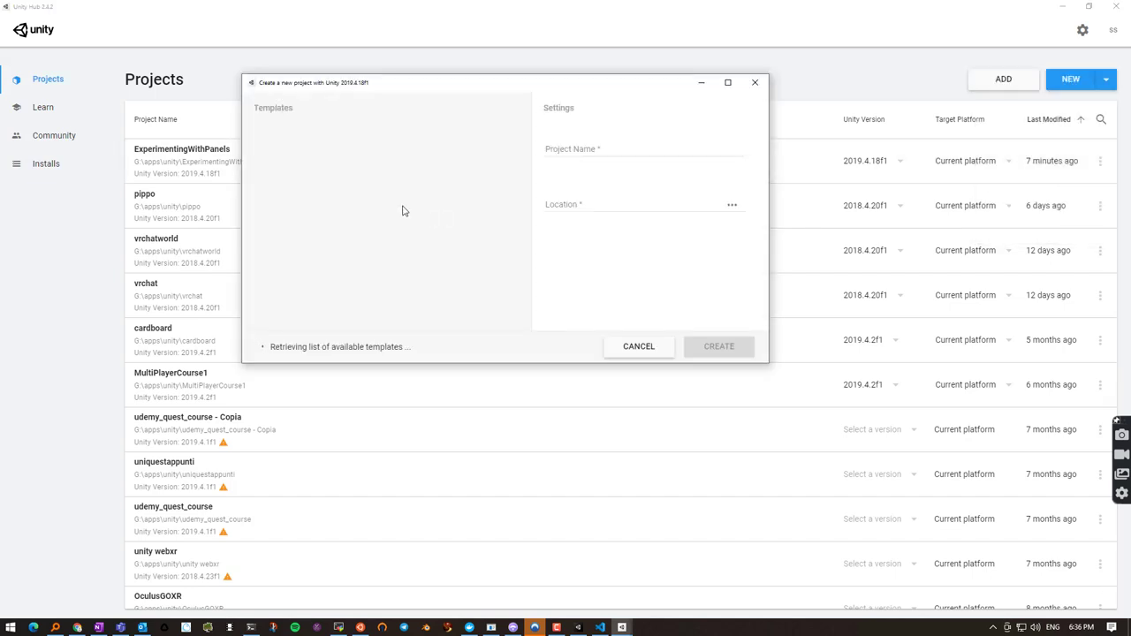
Step: Replace the default project name, typing 'video tutorial'
left_click_drag(637, 147, 542, 147)
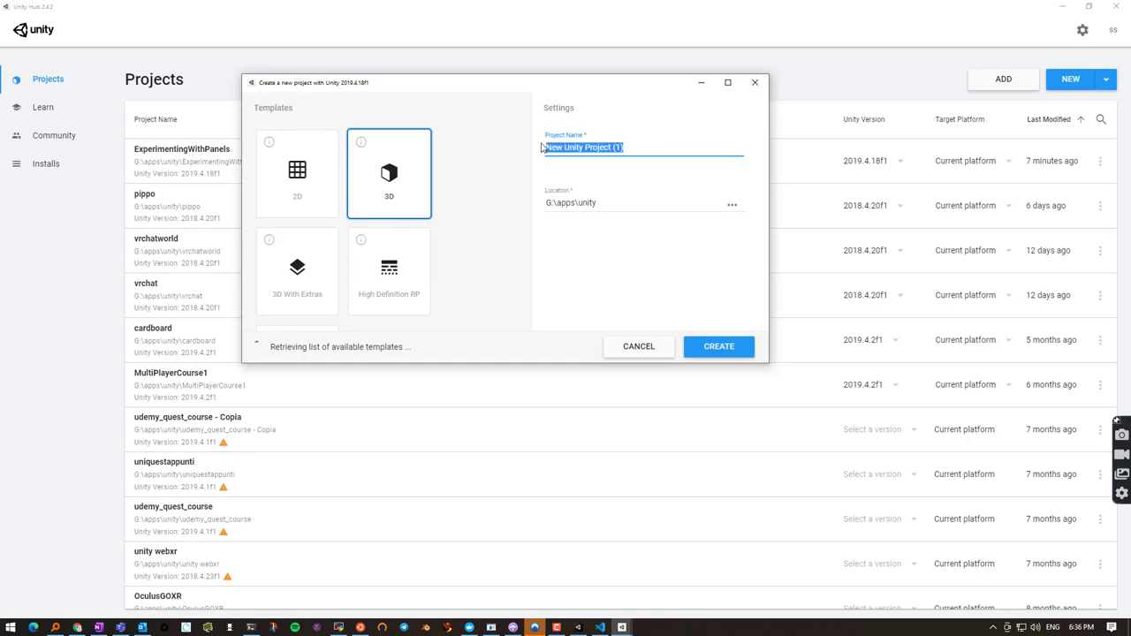
type("v")
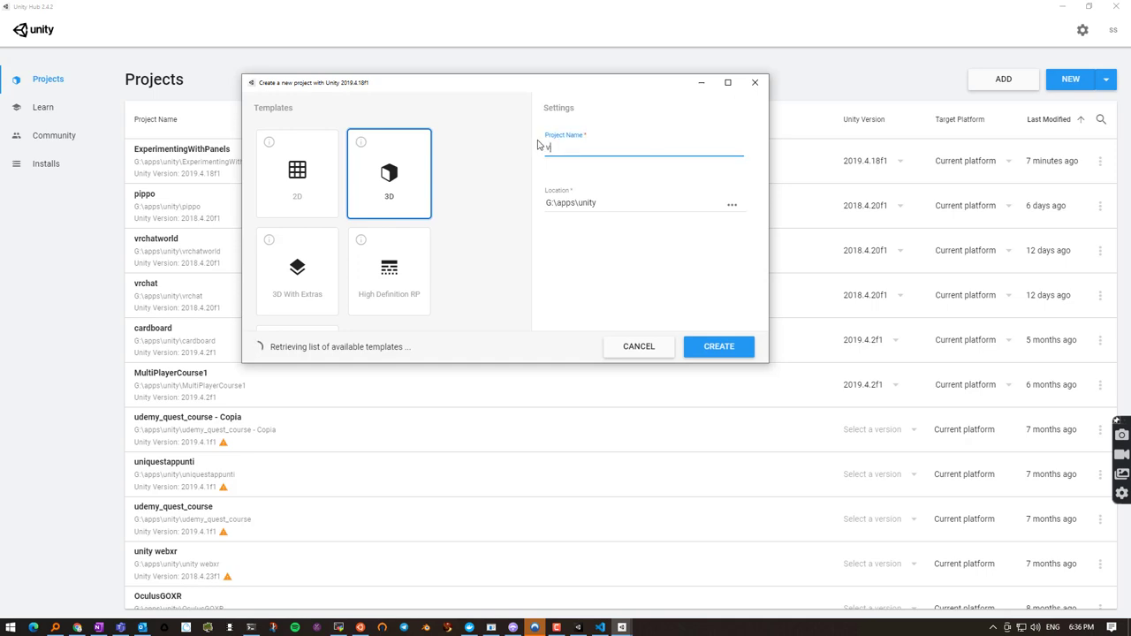
type("ideo tutorial")
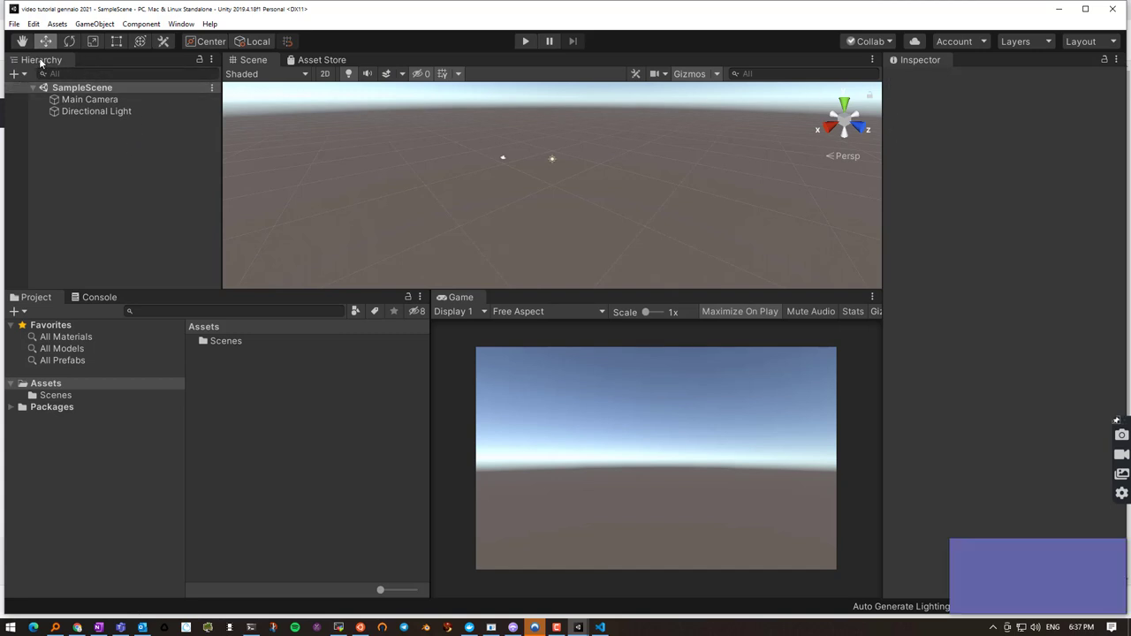
Step: Move the Hierarchy panel into its own area beside the Inspector
mouse_move(40, 62)
left_mouse_down()
mouse_move(827, 120)
mouse_move(848, 92)
left_mouse_up()
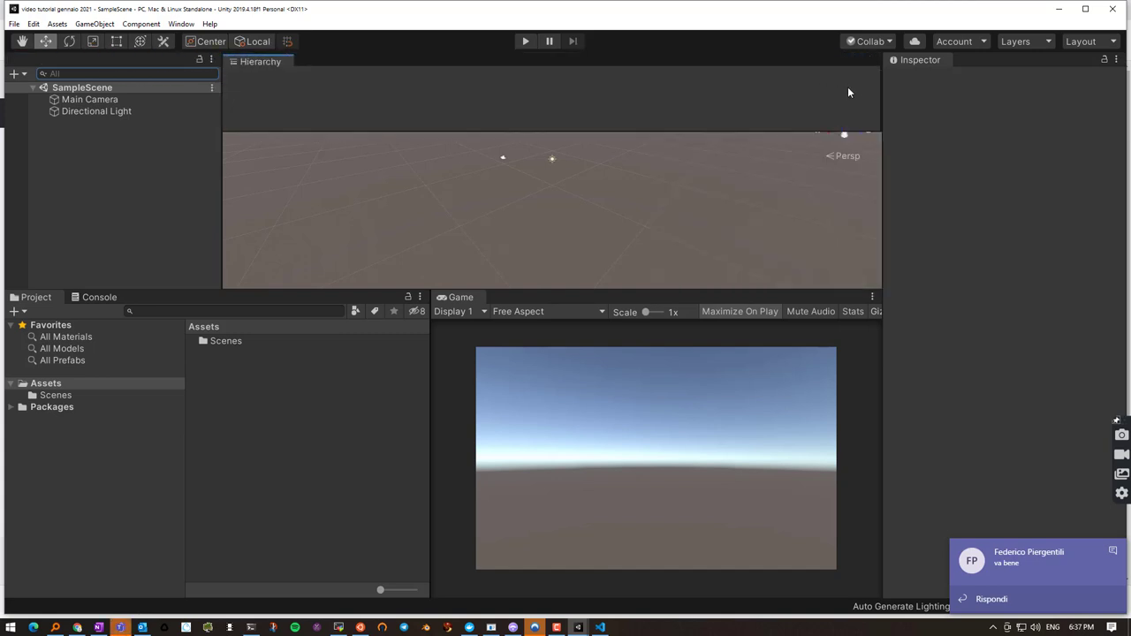
mouse_move(847, 91)
left_mouse_down()
mouse_move(820, 77)
mouse_move(823, 65)
left_mouse_up()
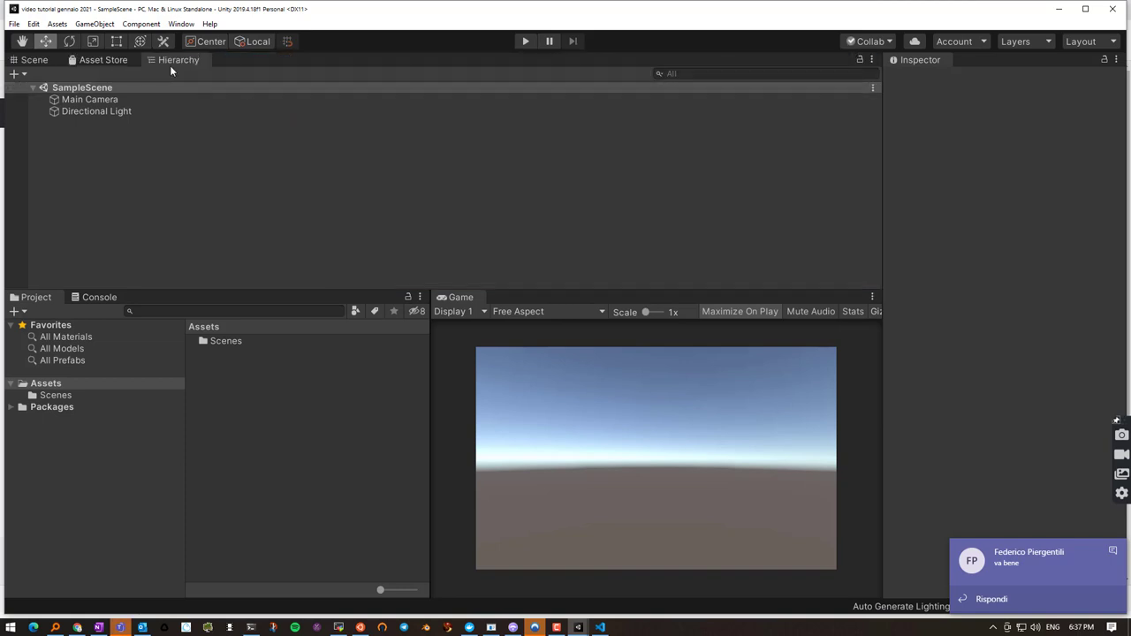
left_click_drag(165, 58, 773, 187)
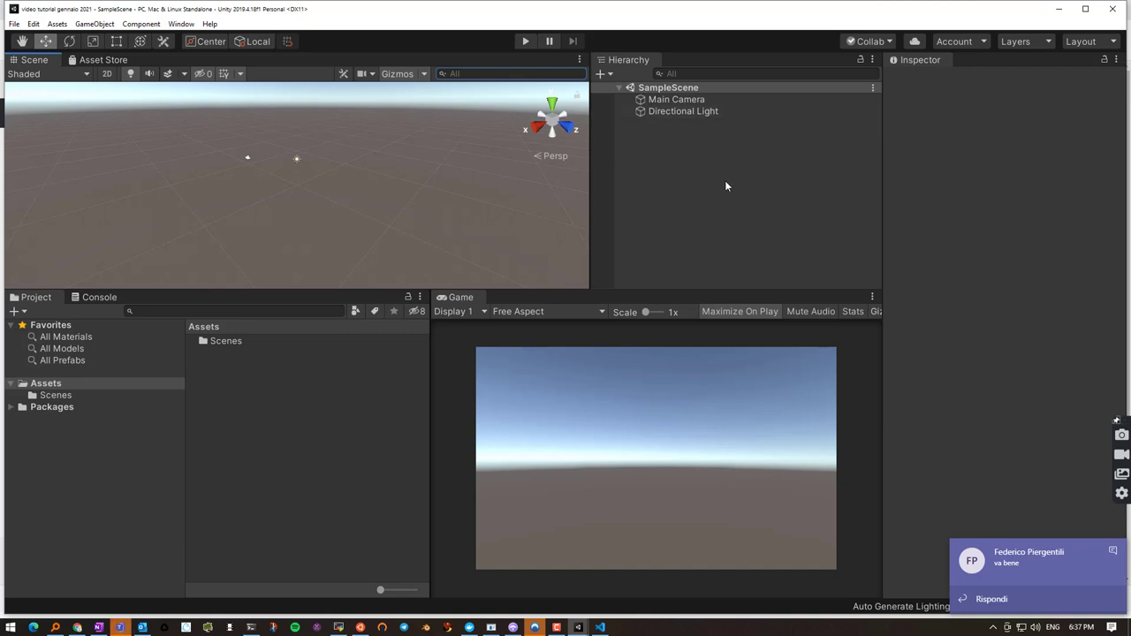
Step: Resize the panel splitters to make the Scene view wider and taller
left_click_drag(592, 139, 735, 139)
left_click_drag(885, 142, 922, 141)
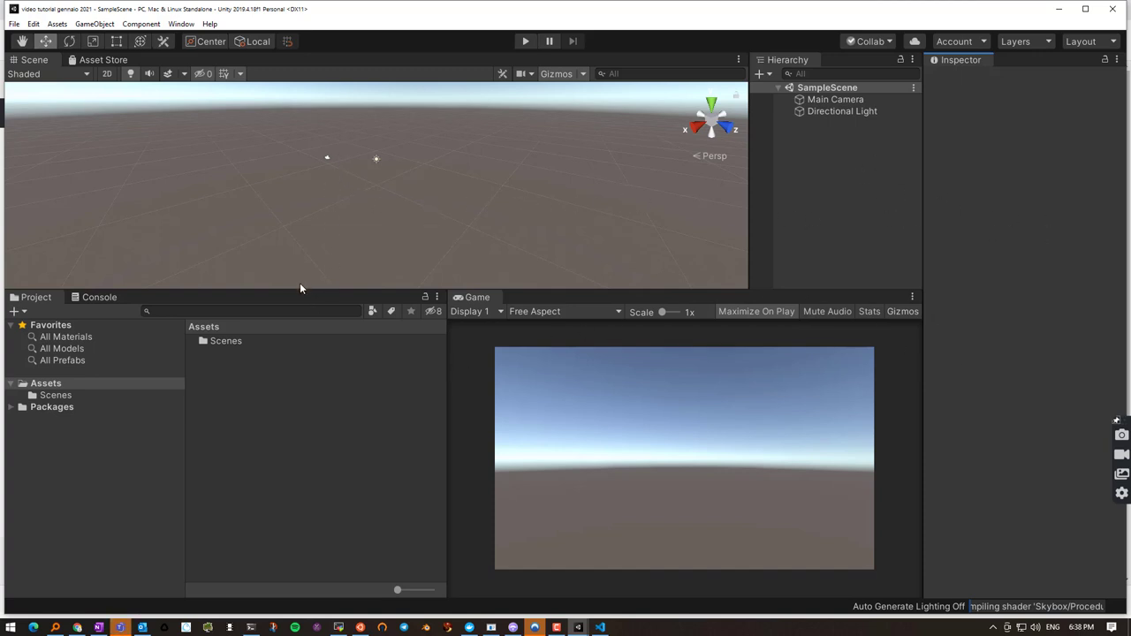
left_click_drag(300, 290, 298, 360)
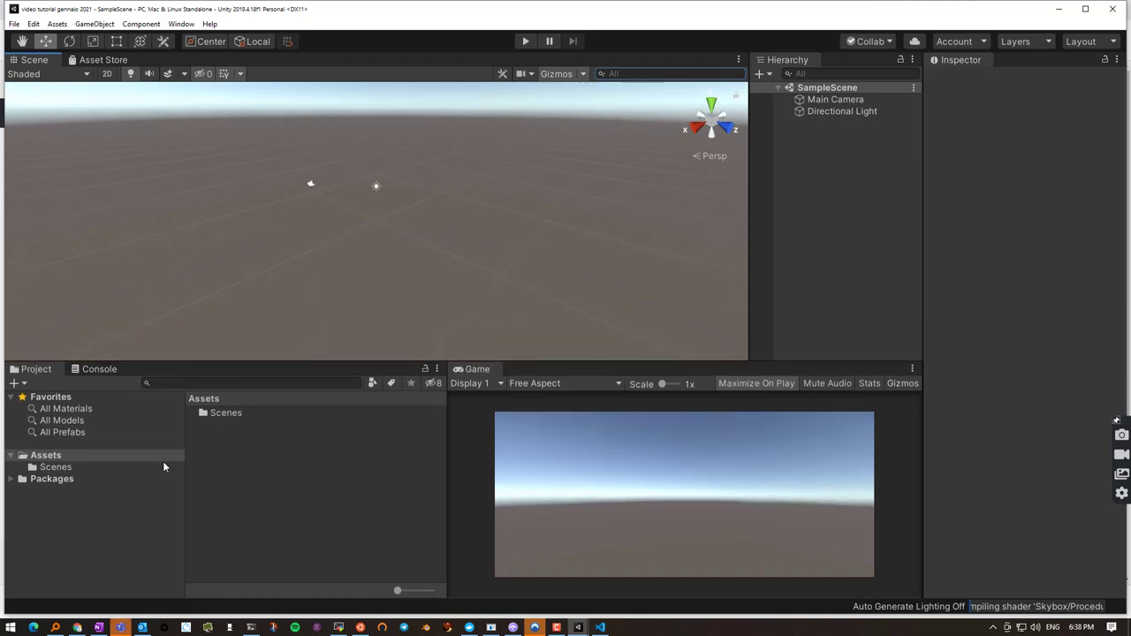
Step: Select the Assets folder, then close the Microsoft Teams window from the taskbar
left_click(44, 456)
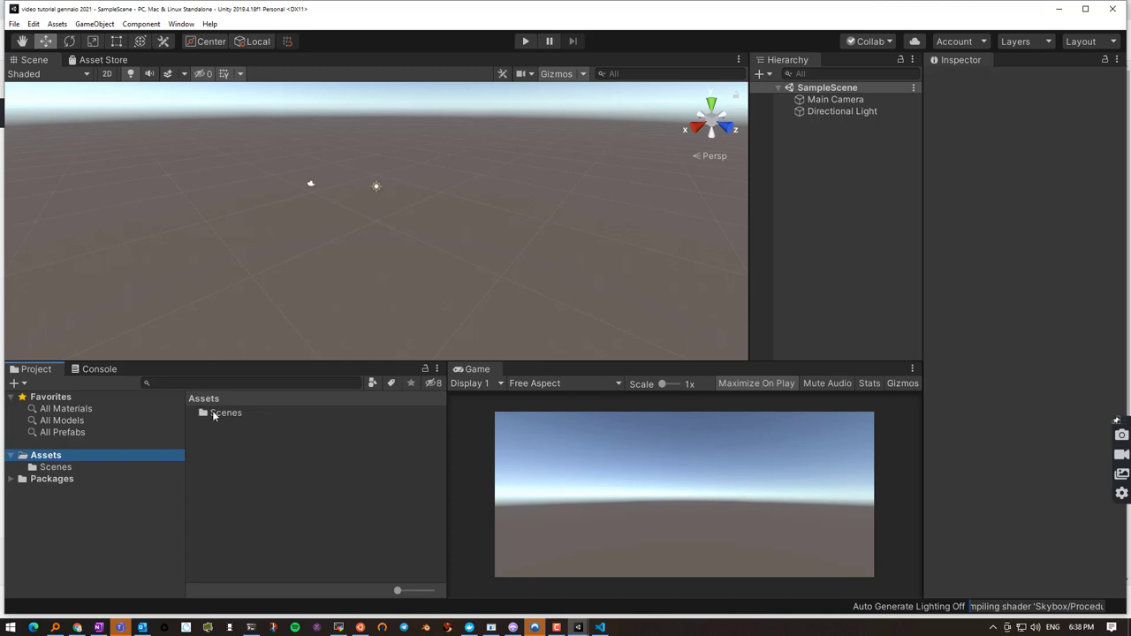
right_click(121, 627)
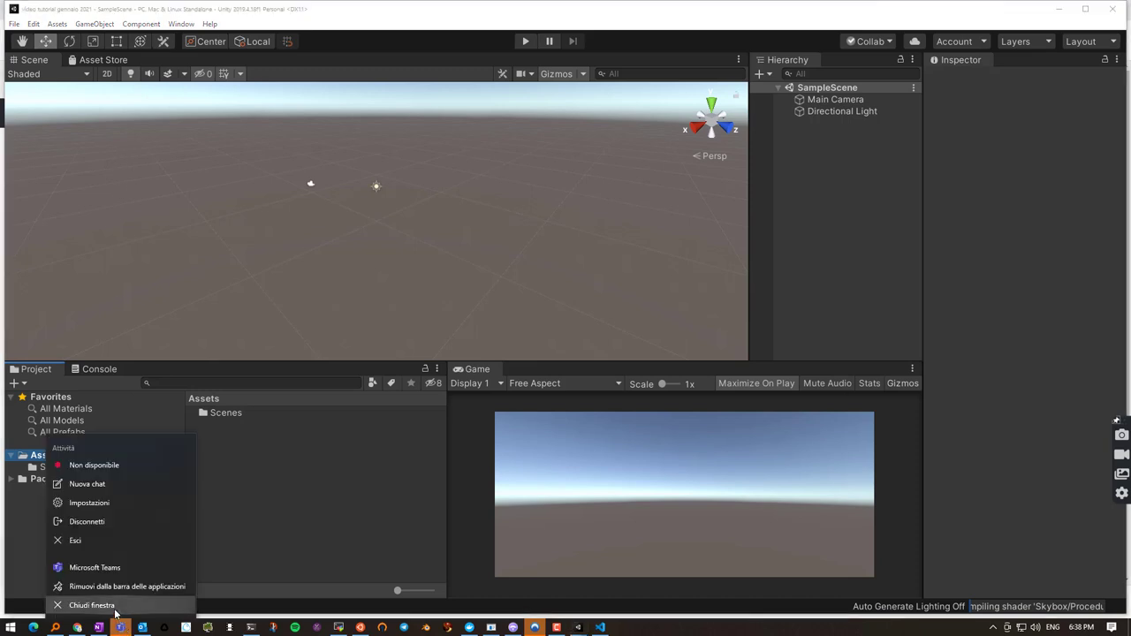
left_click(115, 606)
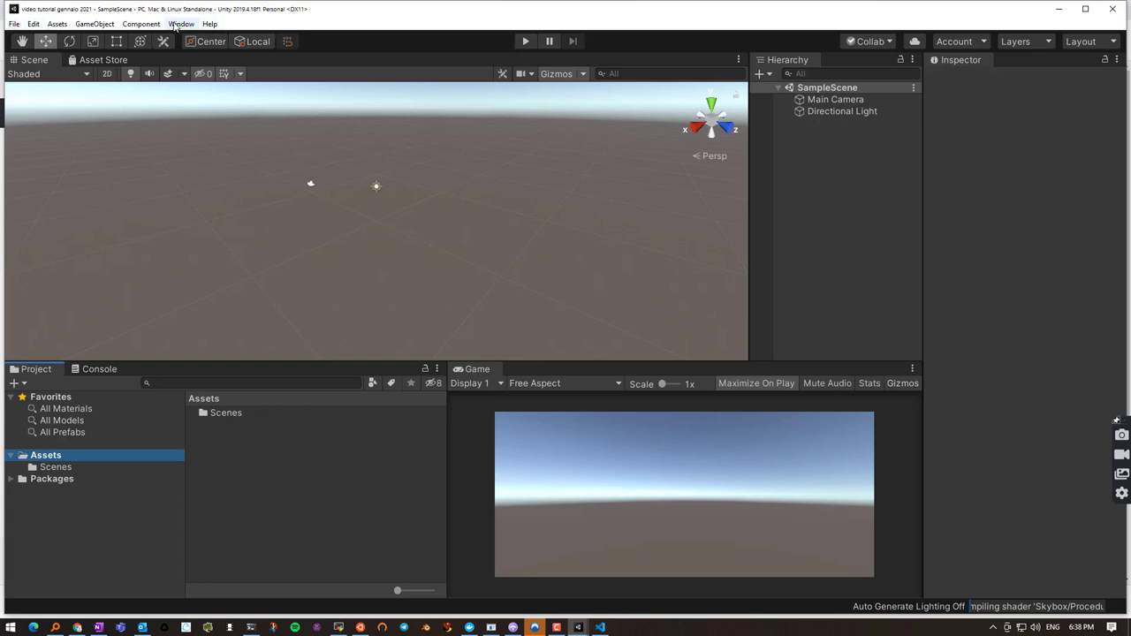
Step: In Preferences > External Tools, keep Visual Studio Code as the External Script Editor
left_click(14, 24)
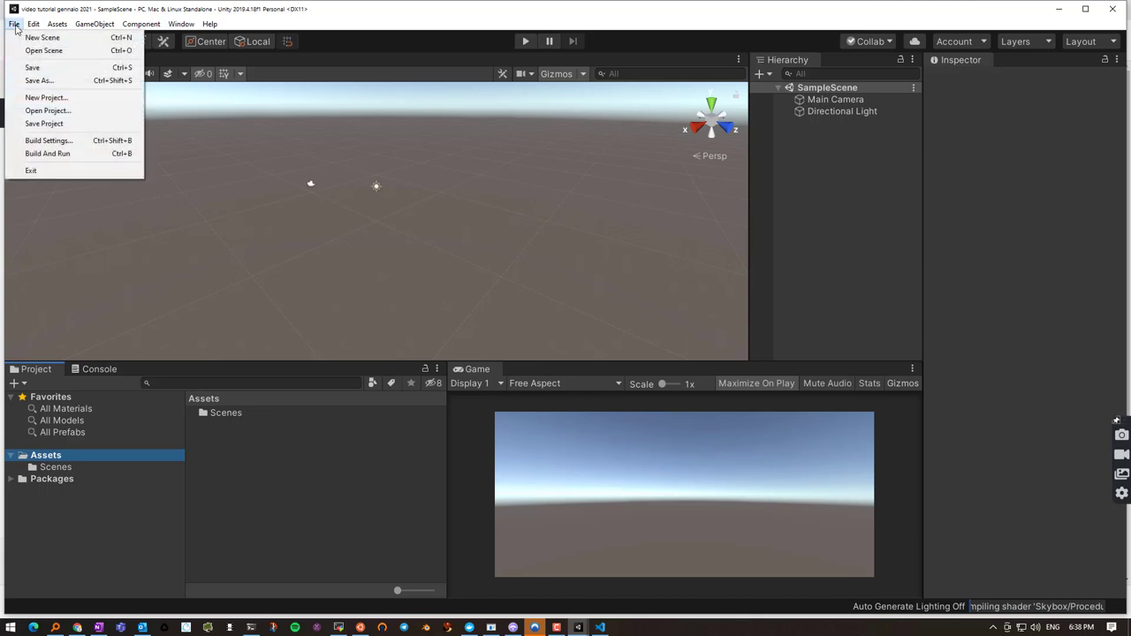
mouse_move(33, 26)
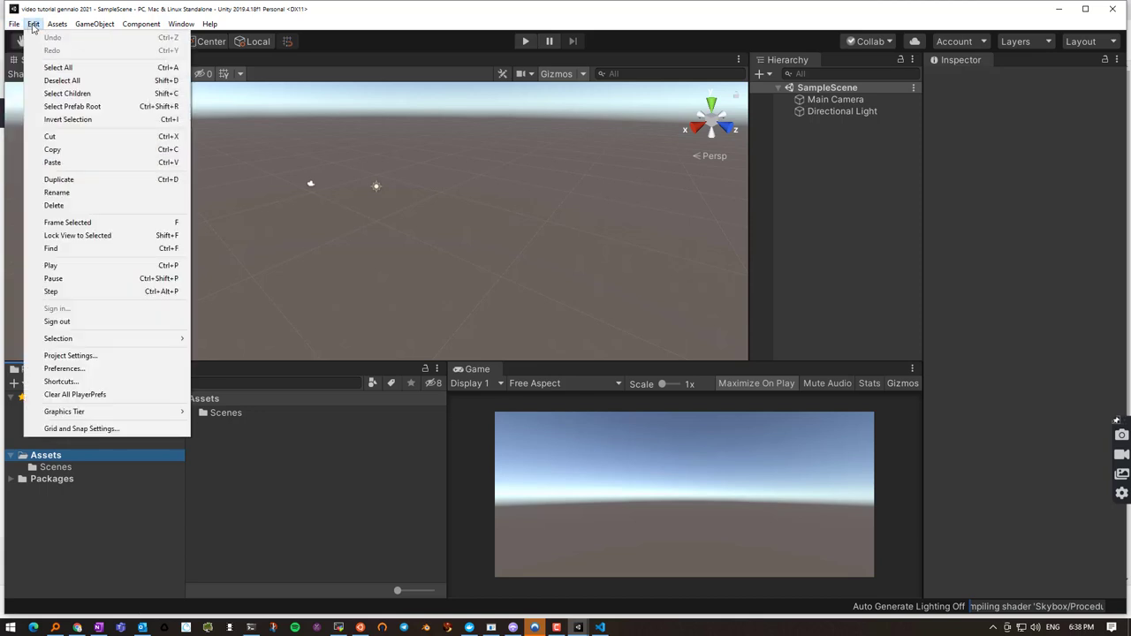
left_click(60, 369)
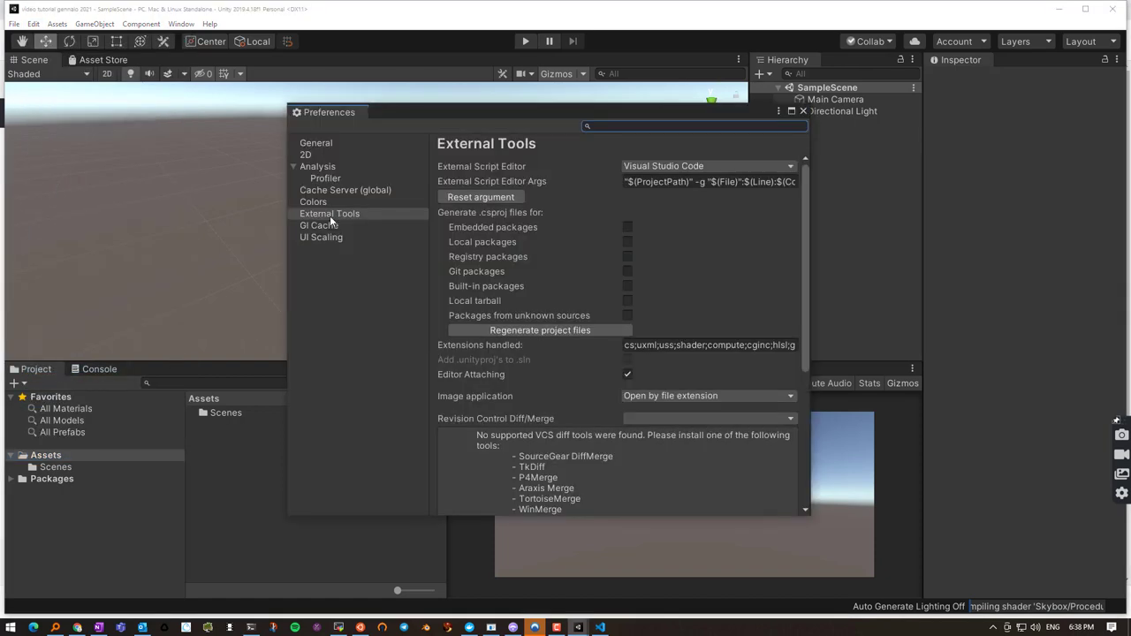
left_click(331, 215)
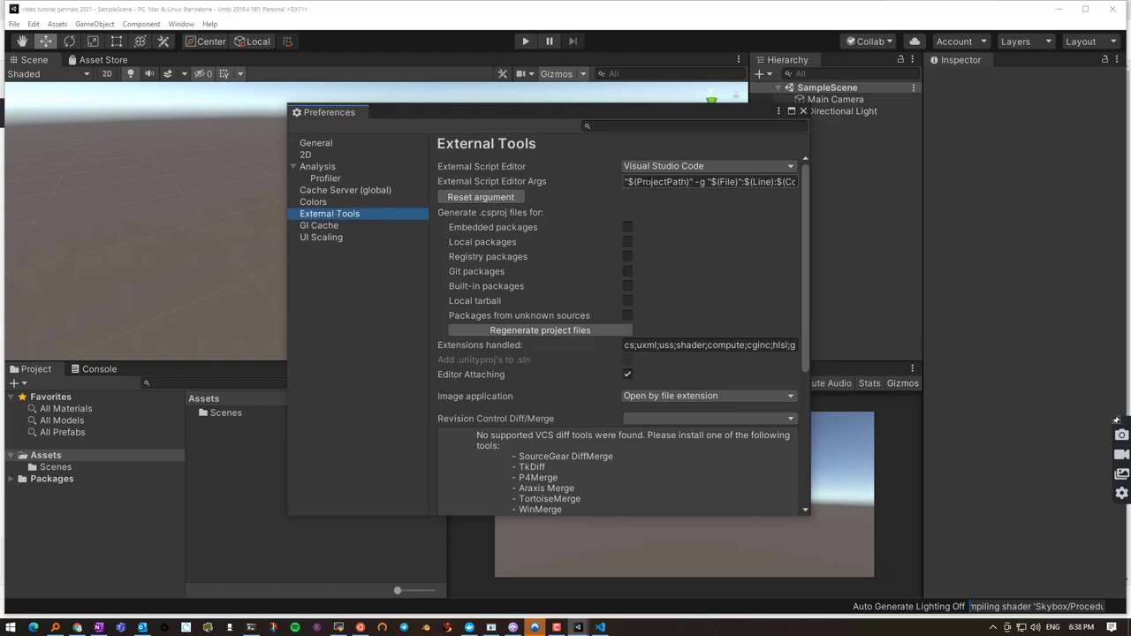
left_click(729, 170)
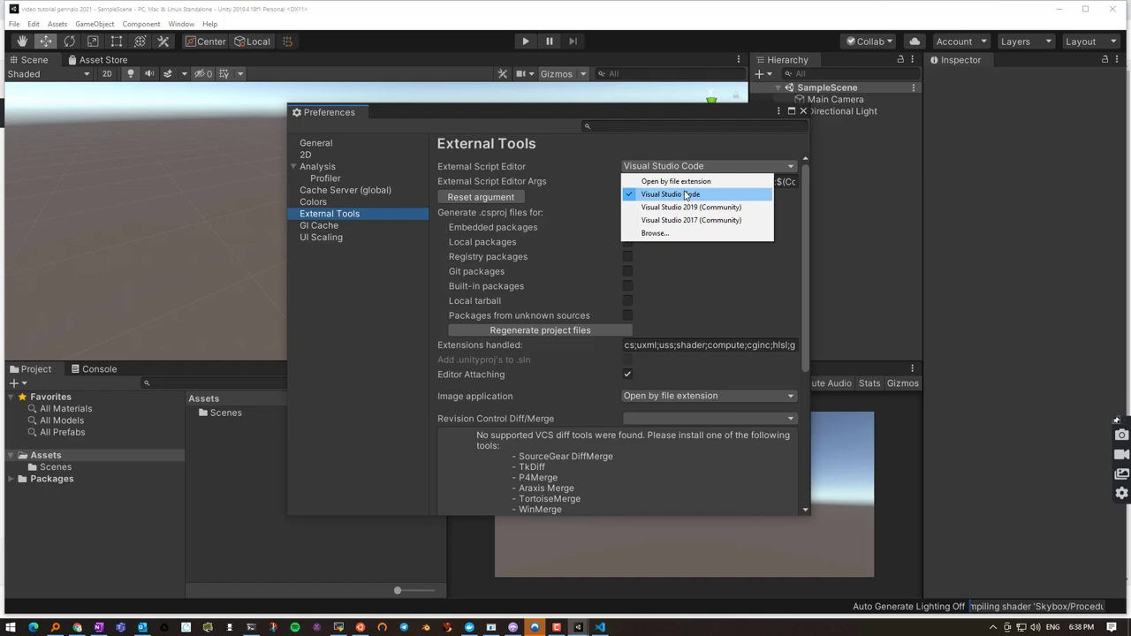
left_click(700, 145)
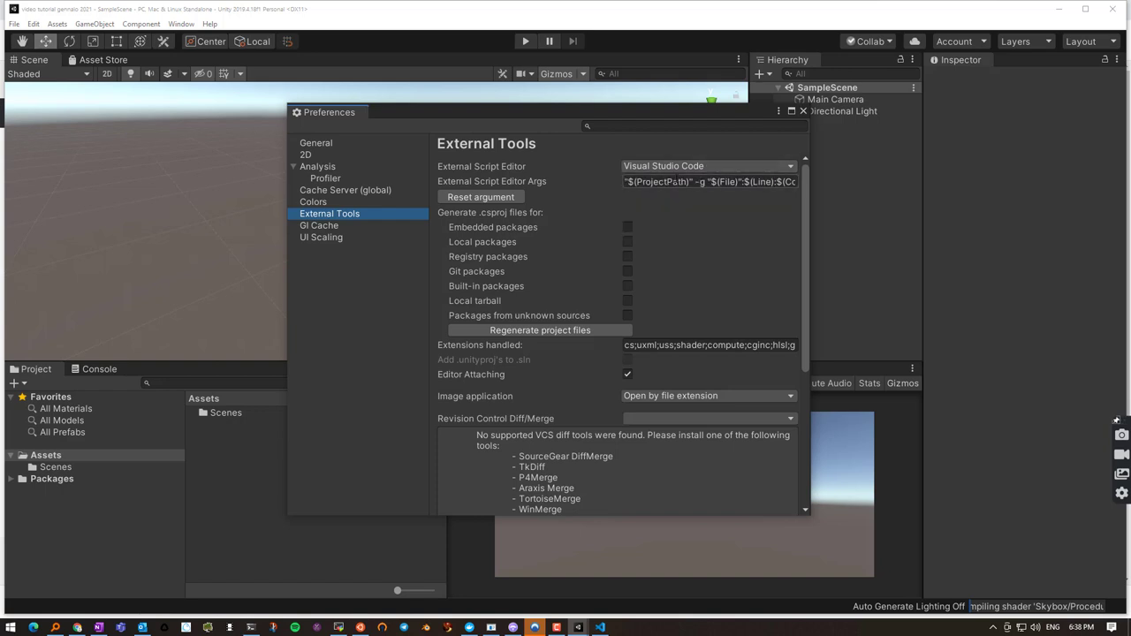
left_click(684, 166)
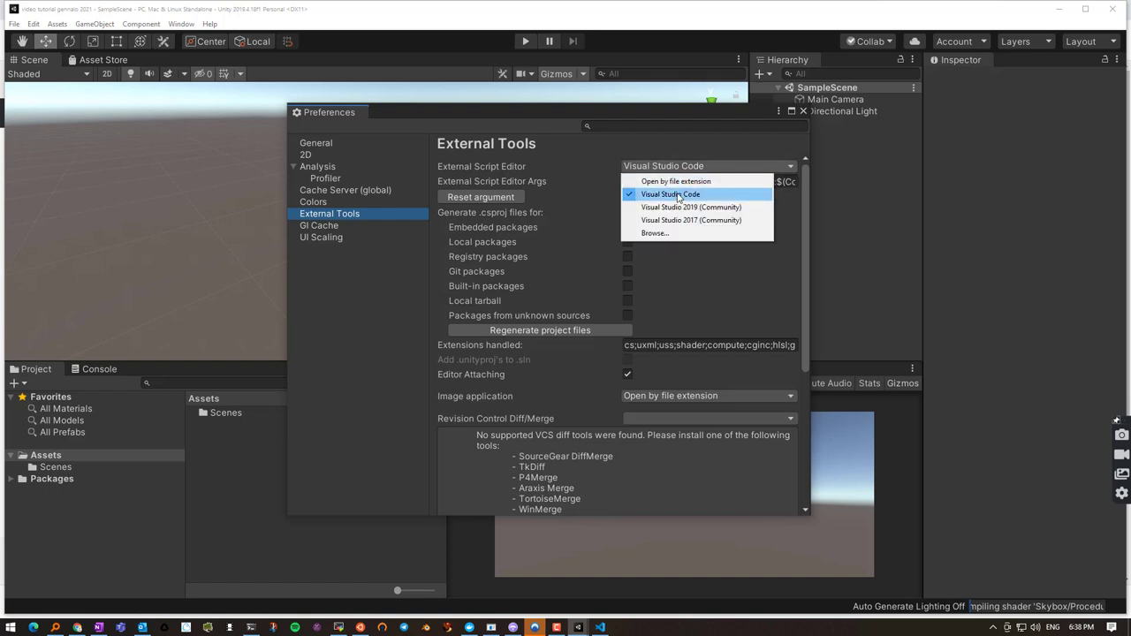
left_click(677, 194)
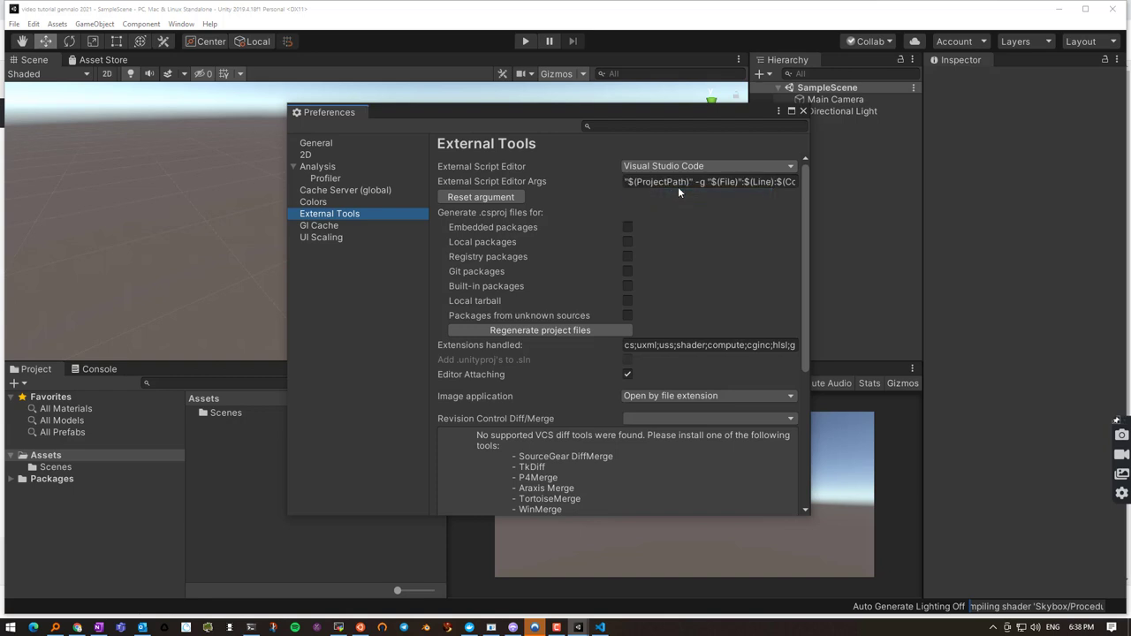
Step: Close the Preferences window with Visual Studio Code still the script editor
left_click(587, 329)
left_click(802, 110)
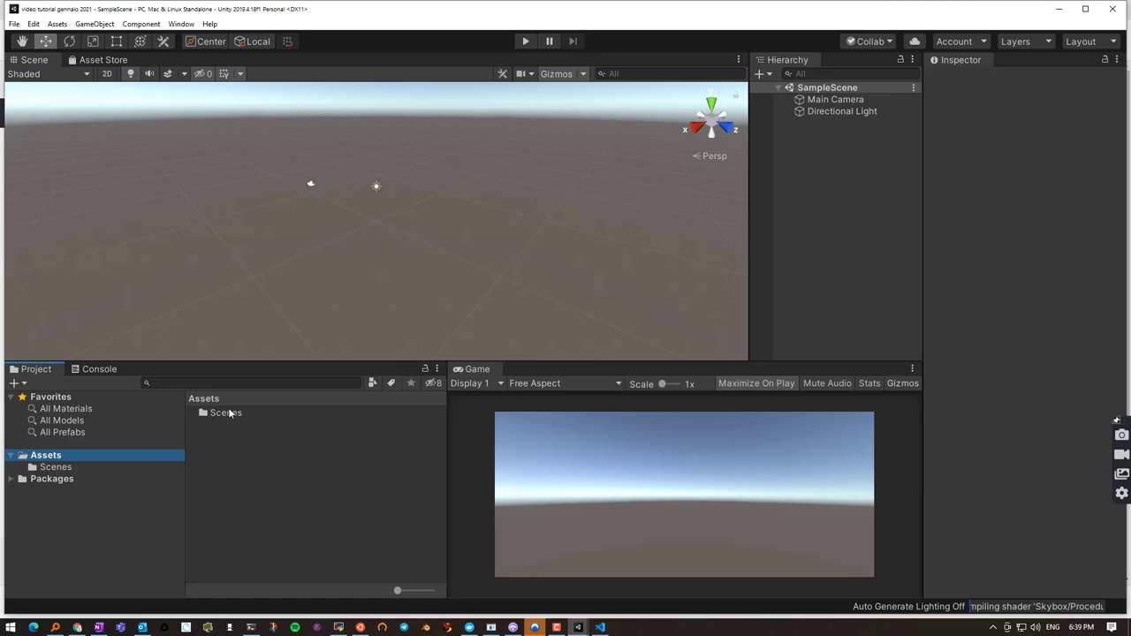
Step: Create a new C# script in the Assets folder and name it Prova
right_click(218, 434)
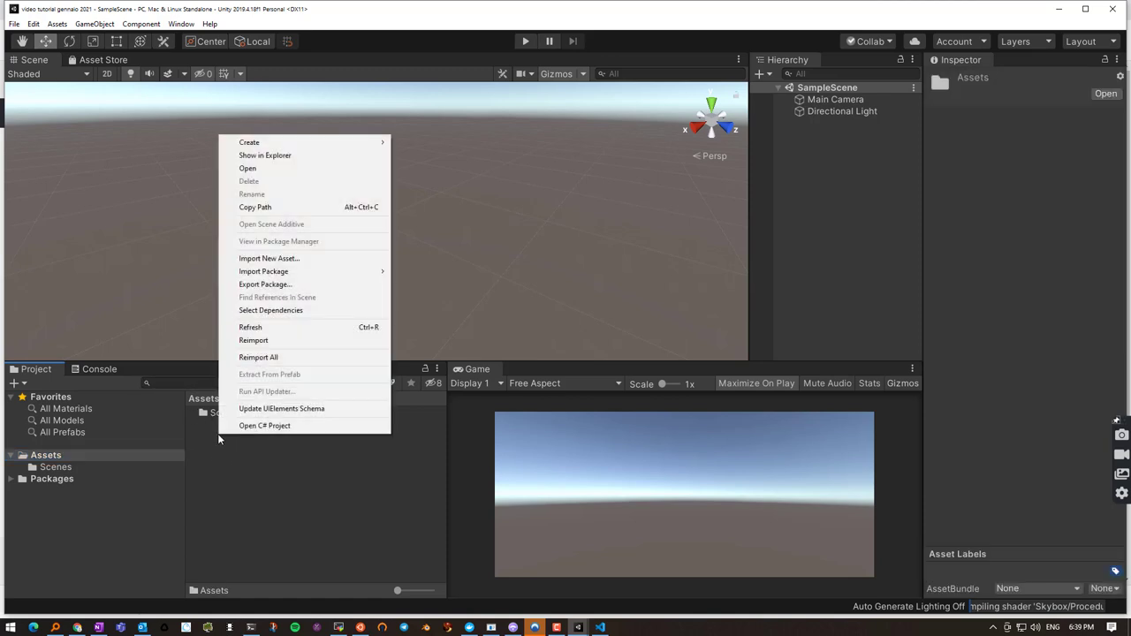
mouse_move(347, 147)
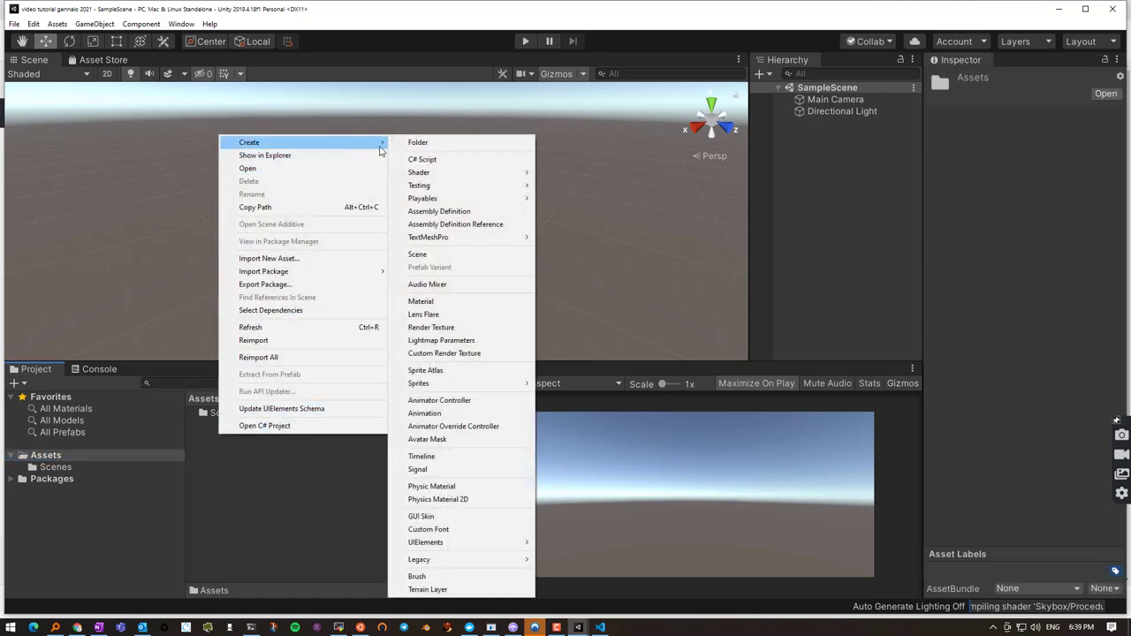
left_click(445, 161)
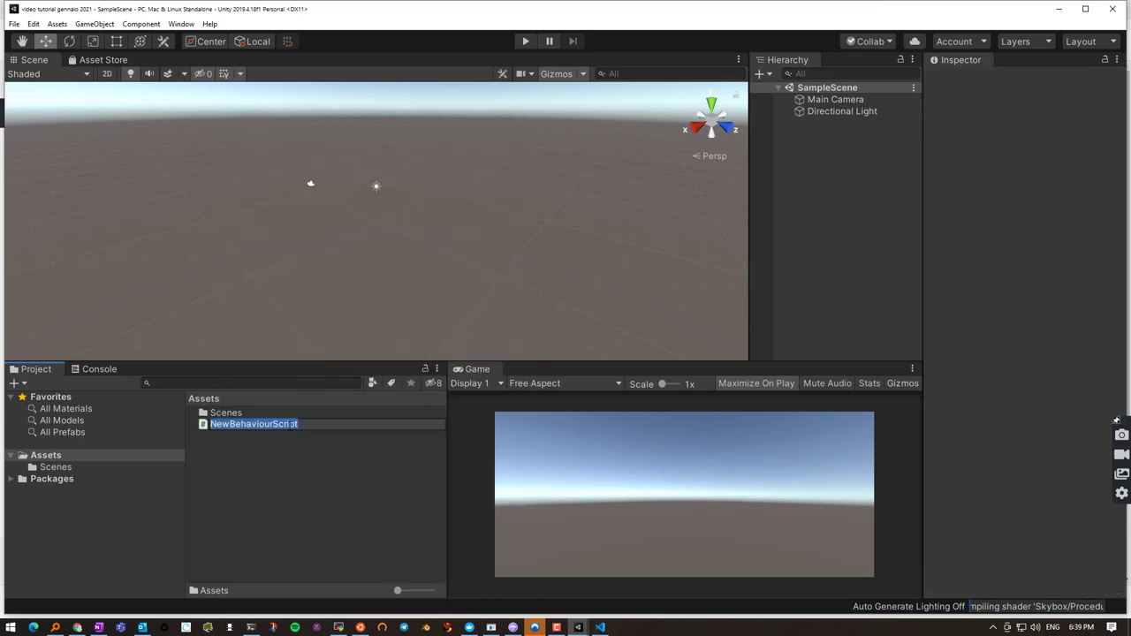
type("Prova")
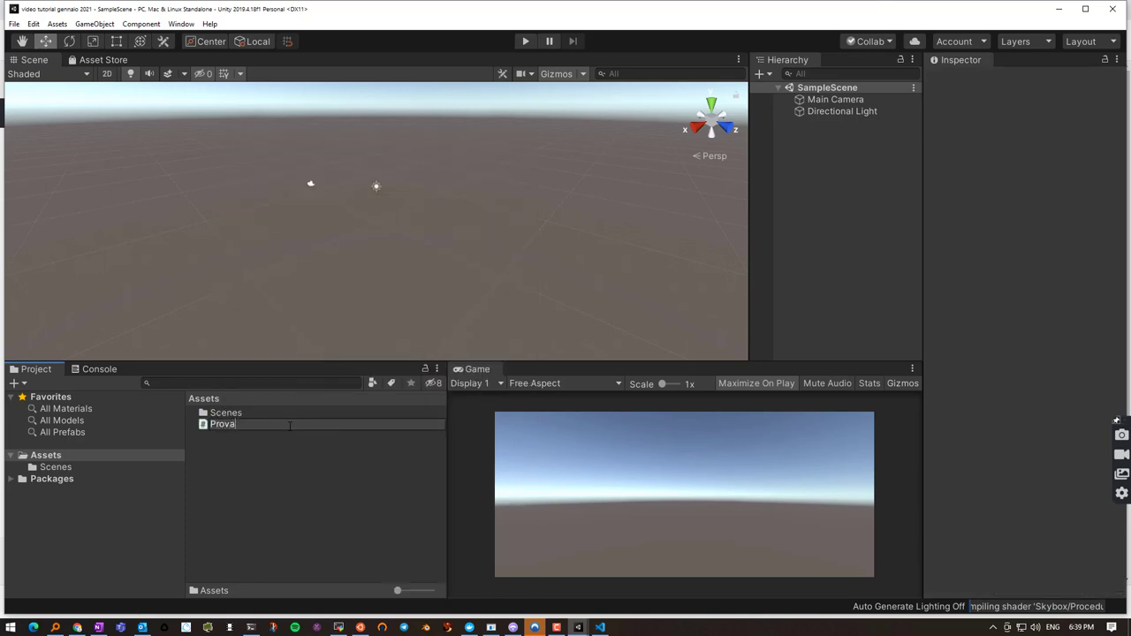
key("Return")
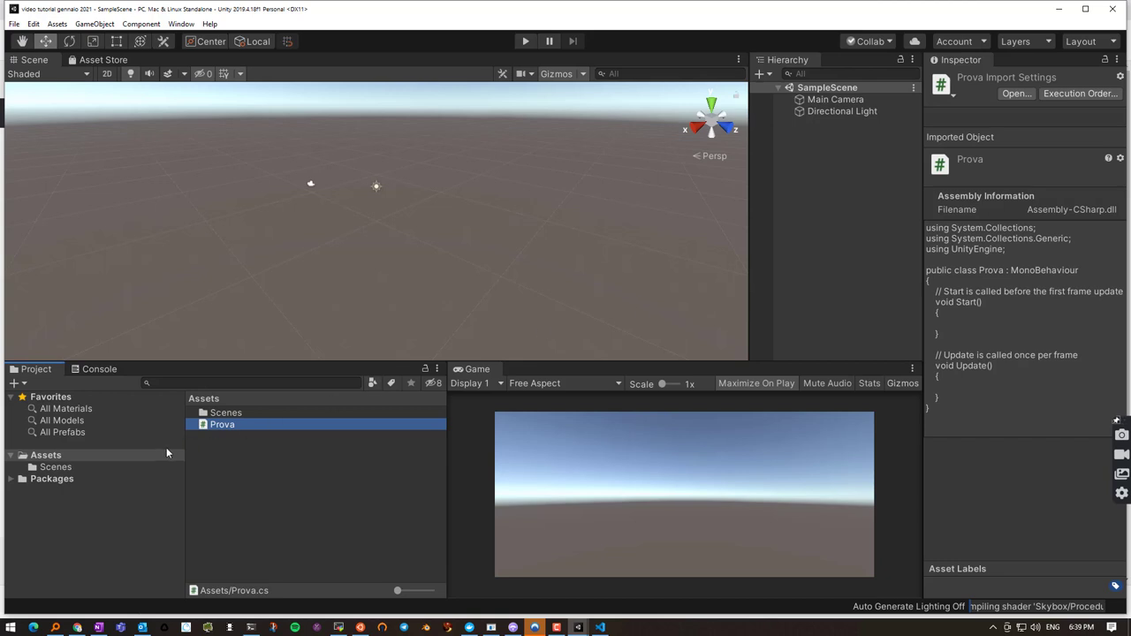
Step: Open Prova.cs in VS Code and make the Explorer sidebar narrower
double_click(228, 428)
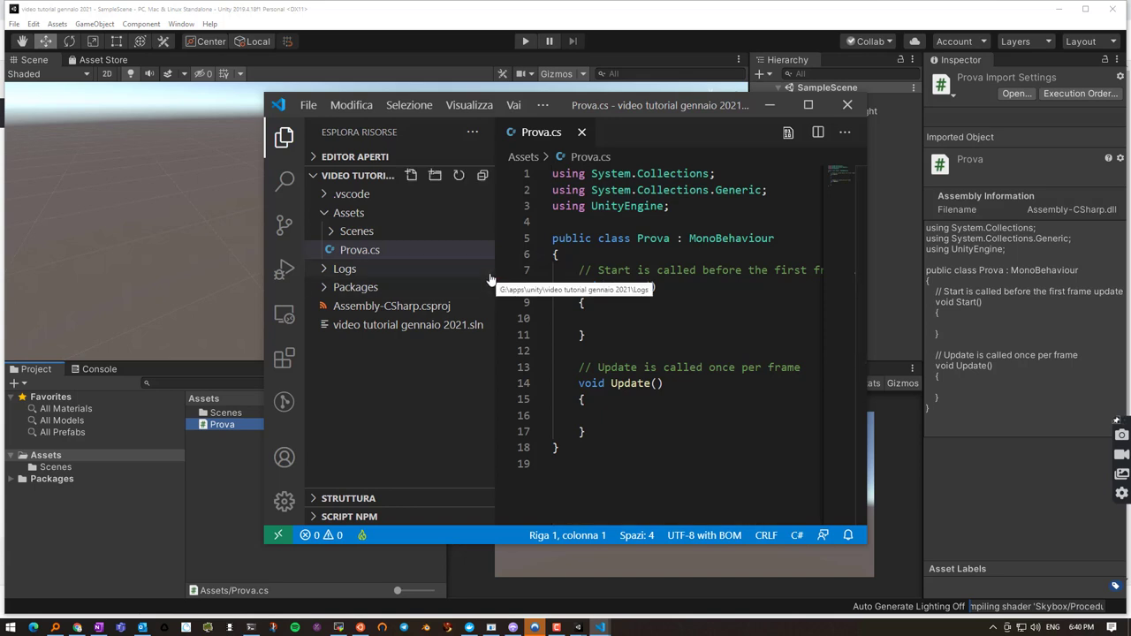
left_click_drag(496, 269, 450, 270)
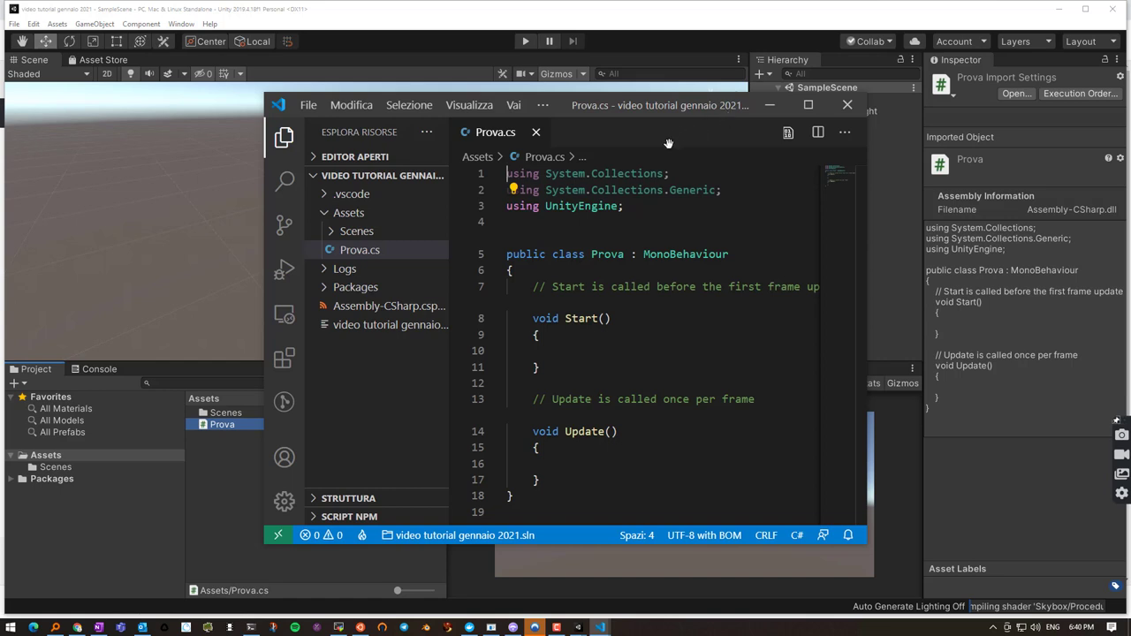
mouse_move(610, 173)
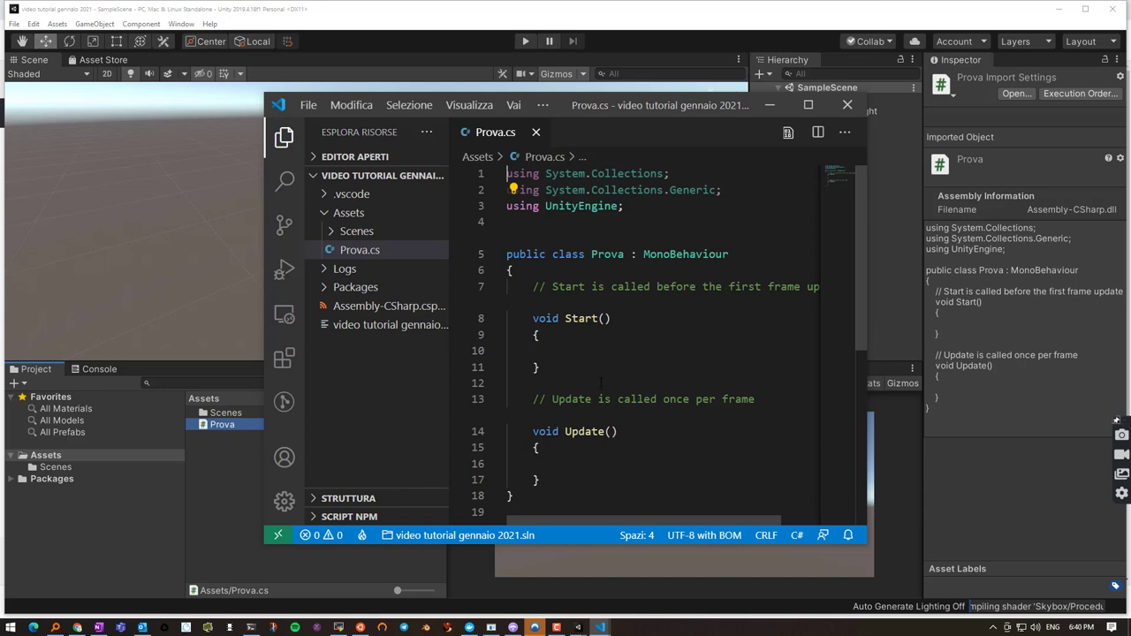